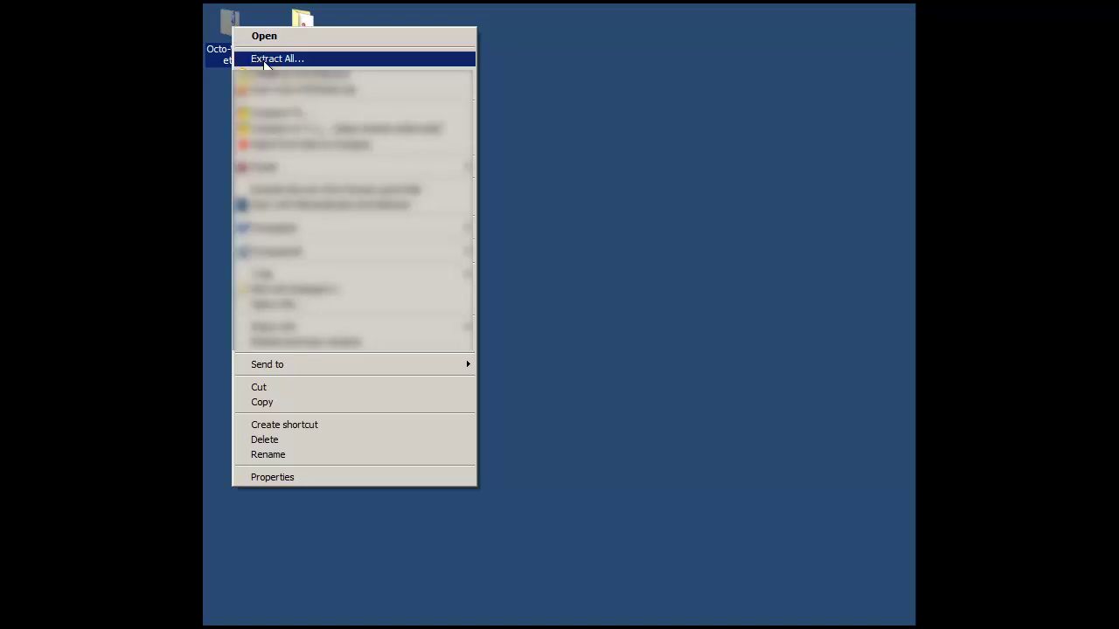
# - Extract the zipped utility into the default Octo-WICReset desktop folder
pyautogui.click(264, 60)
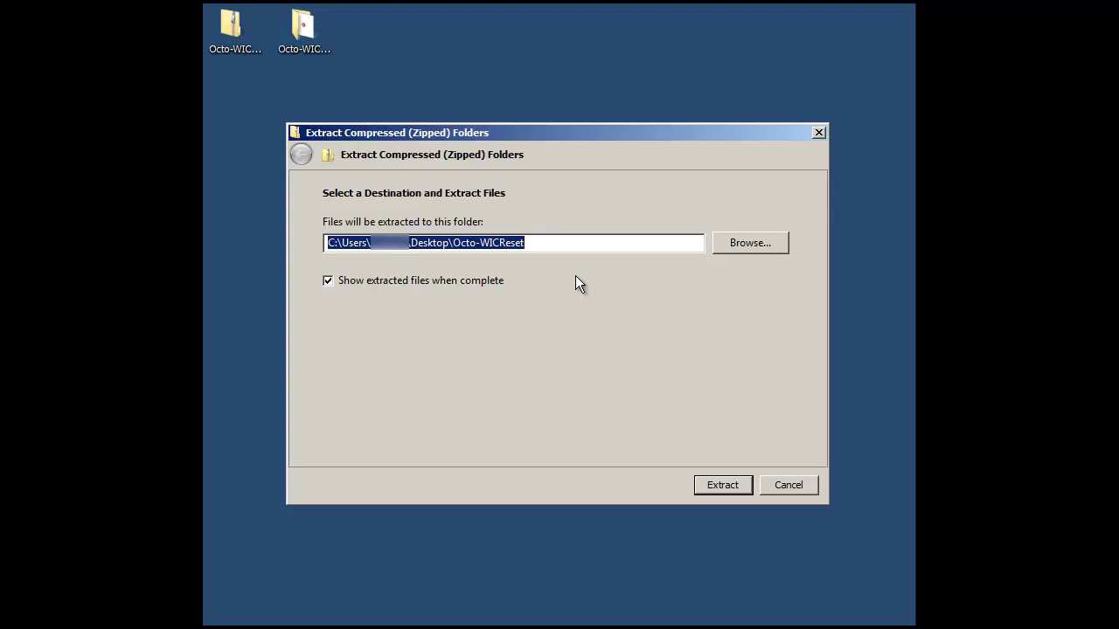
pyautogui.click(707, 489)
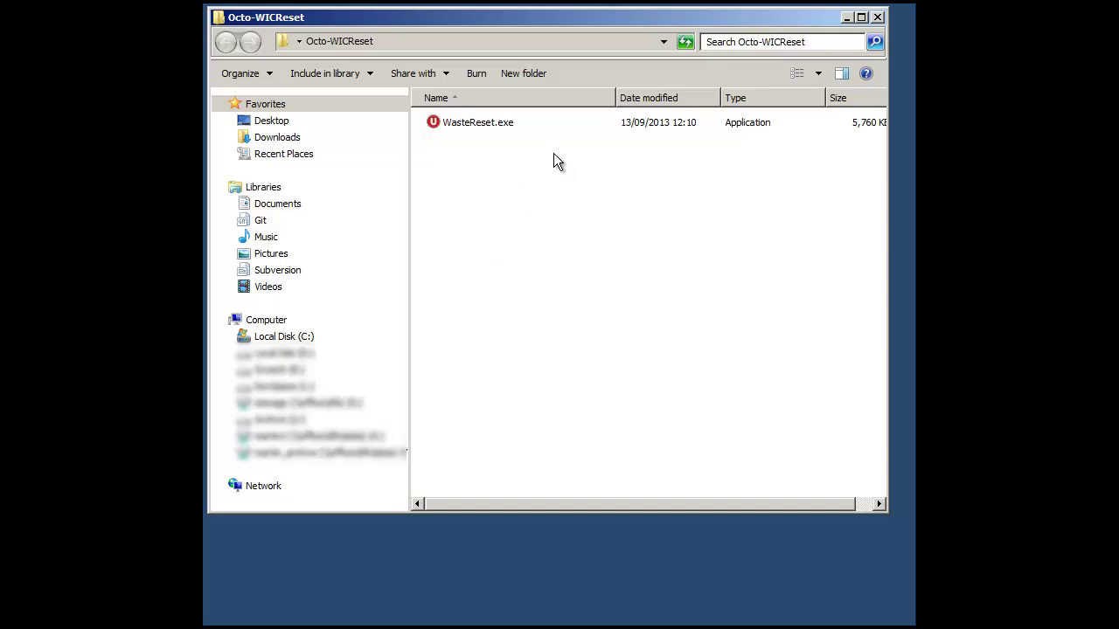
# - Launch WasteReset.exe from its context menu in the Octo-WICReset folder
pyautogui.click(446, 122)
pyautogui.rightClick(446, 122)
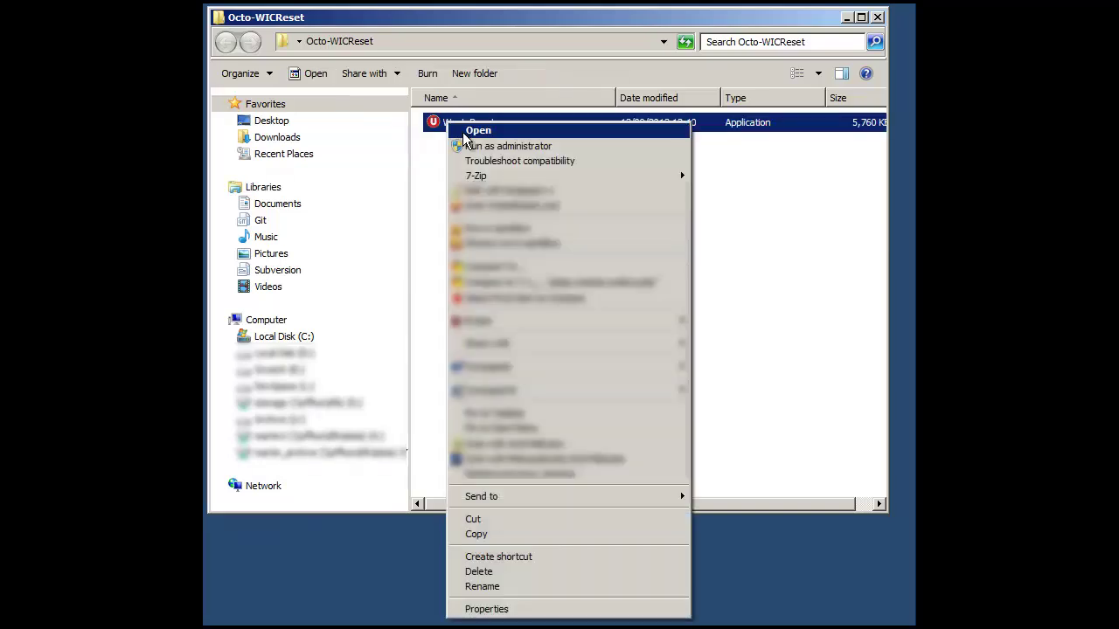
pyautogui.click(463, 132)
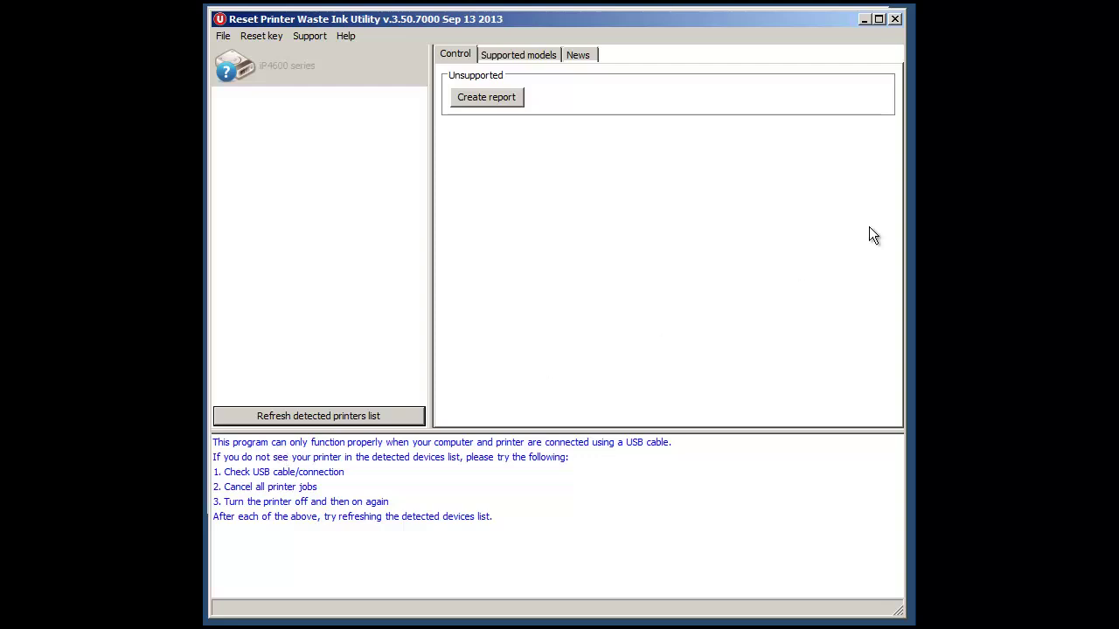
# - Refresh the detected printers list and select the newly found Epson XP-600
pyautogui.click(321, 77)
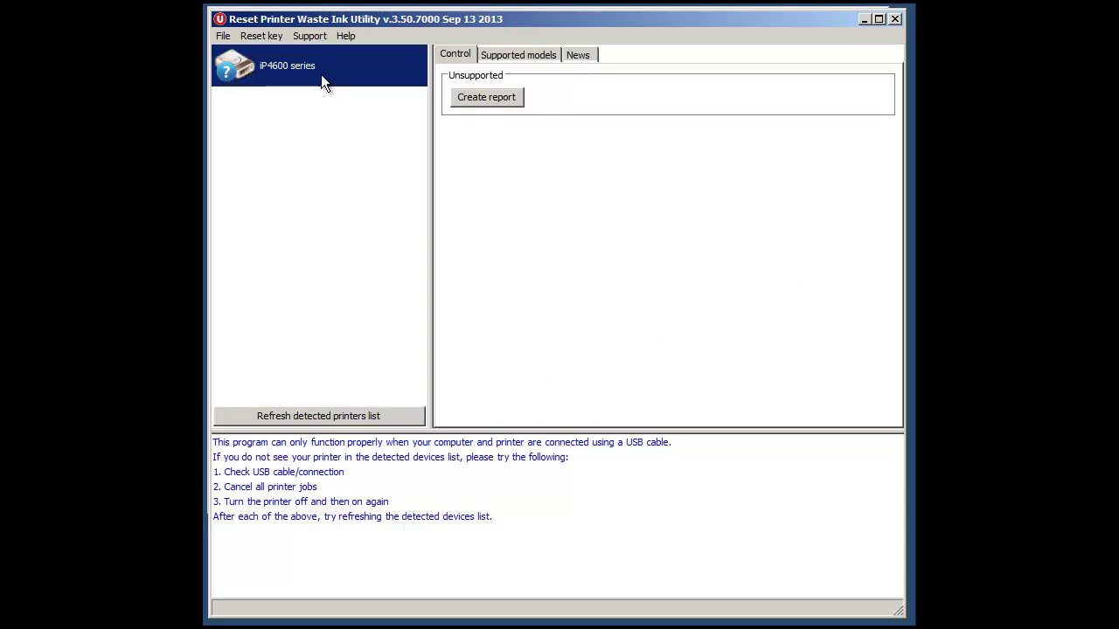
pyautogui.click(311, 414)
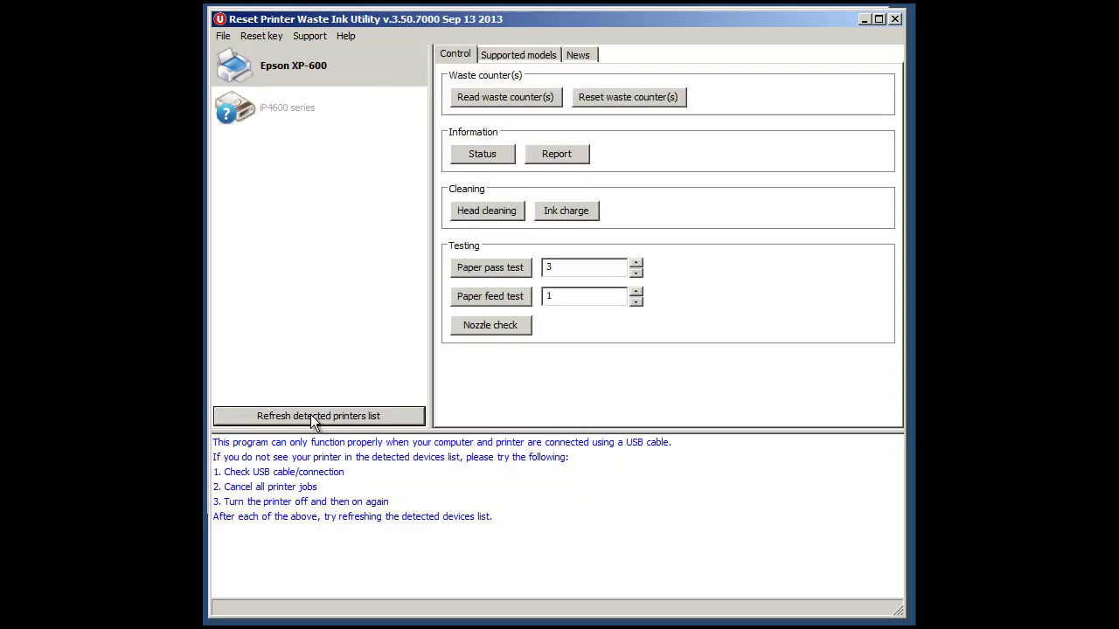
pyautogui.click(277, 96)
pyautogui.click(291, 67)
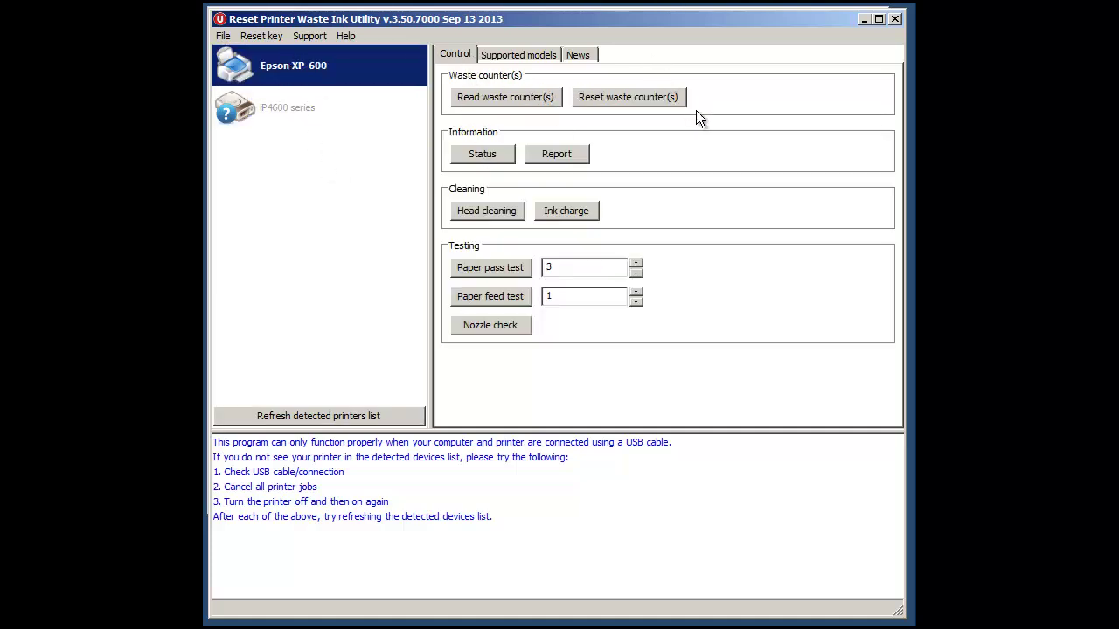
pyautogui.click(273, 107)
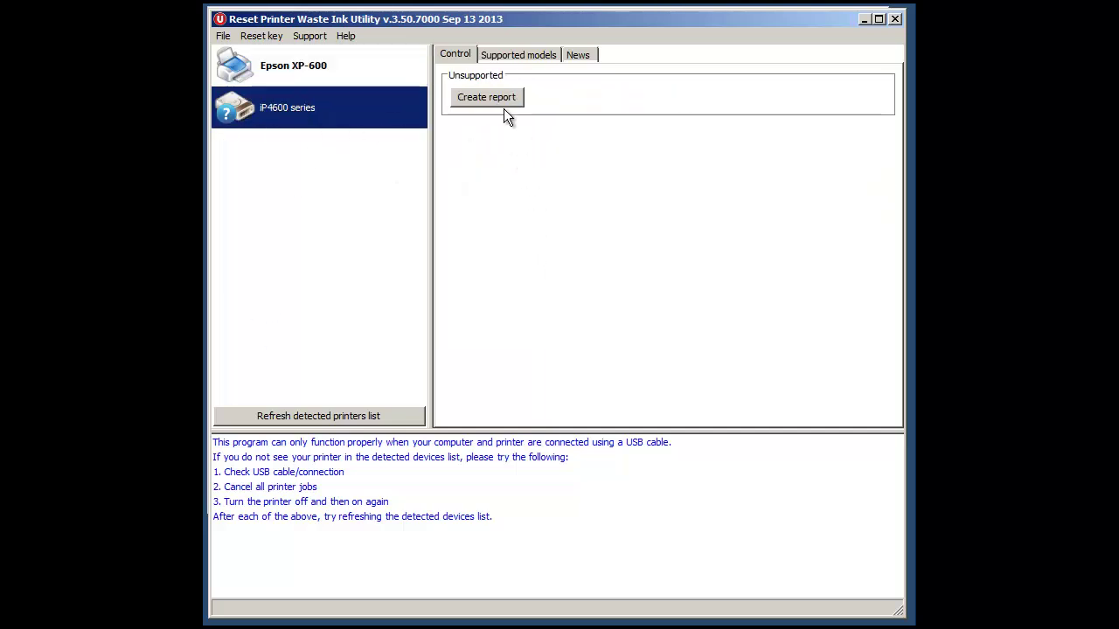
pyautogui.click(302, 74)
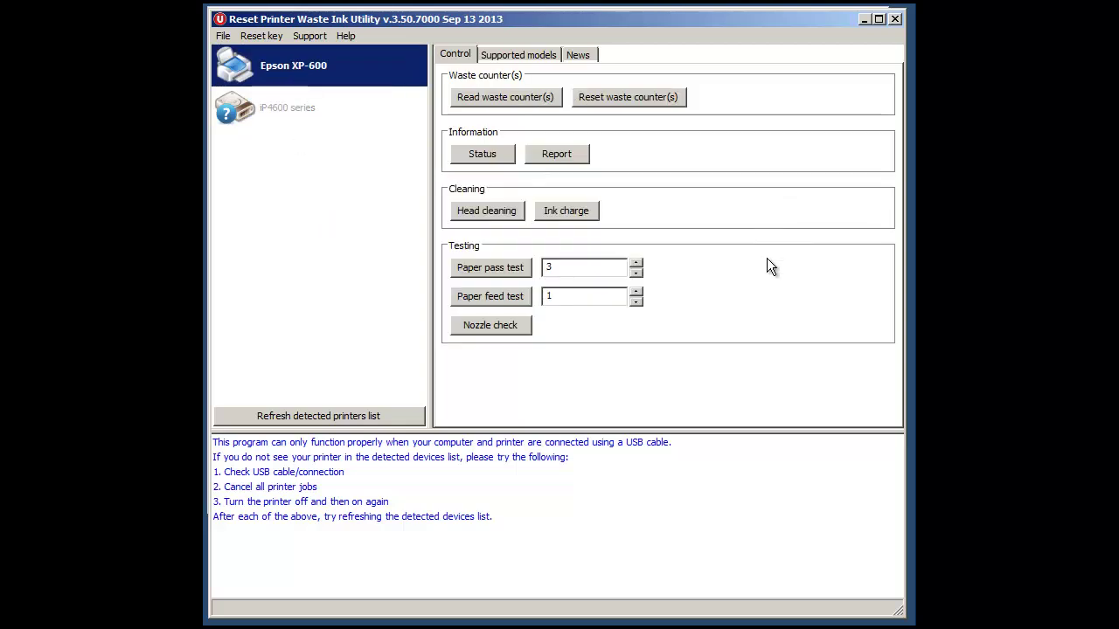
# - Check the Supported models tab, reselect Epson XP-600 and return to the Control tab
pyautogui.click(525, 54)
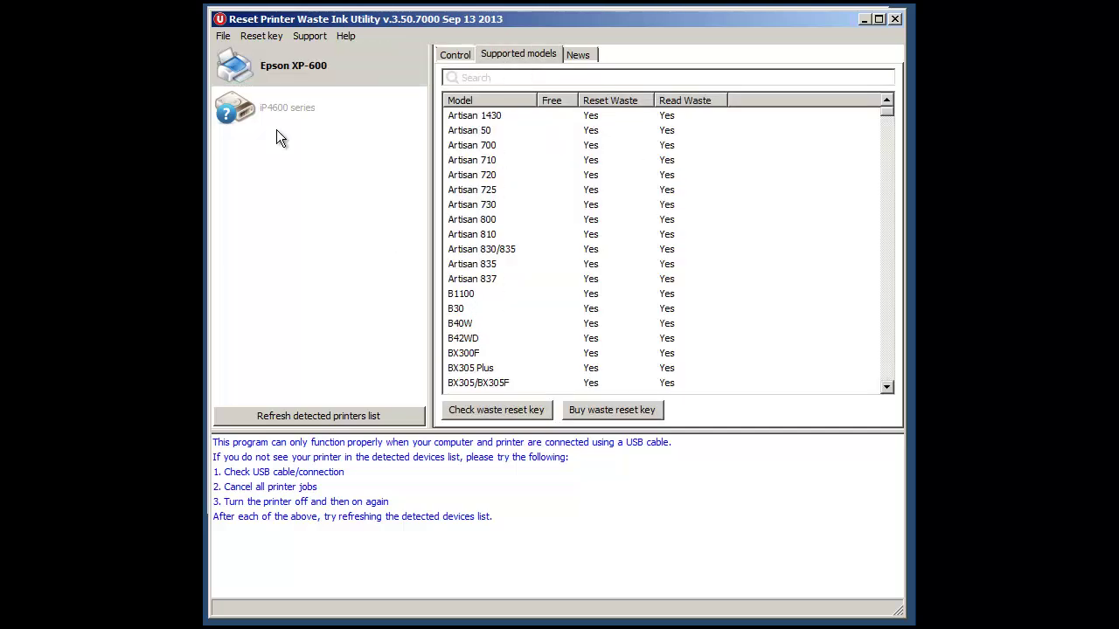
pyautogui.click(283, 106)
pyautogui.click(294, 81)
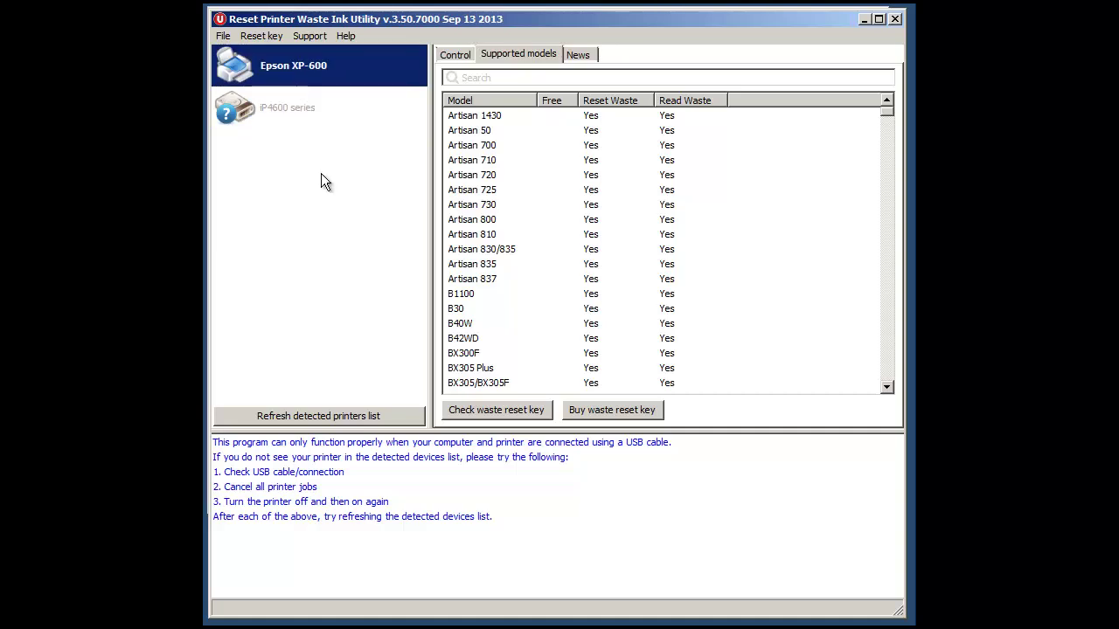
pyautogui.click(454, 58)
# - Read the Epson XP-600 waste counters, showing 23.88% and 0.00%
pyautogui.click(290, 85)
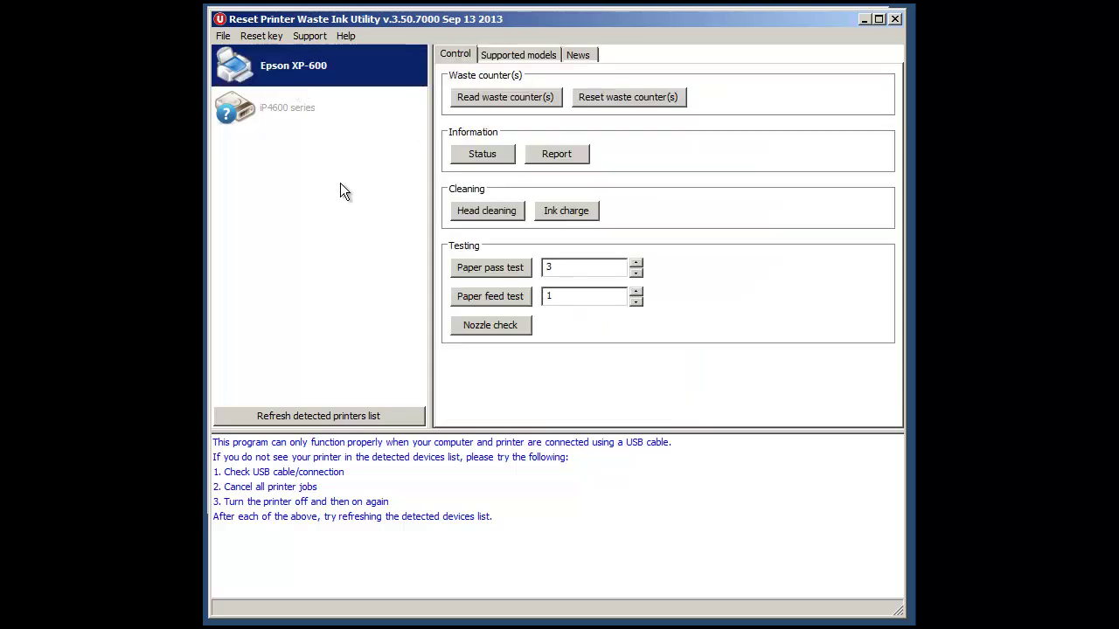
pyautogui.click(514, 98)
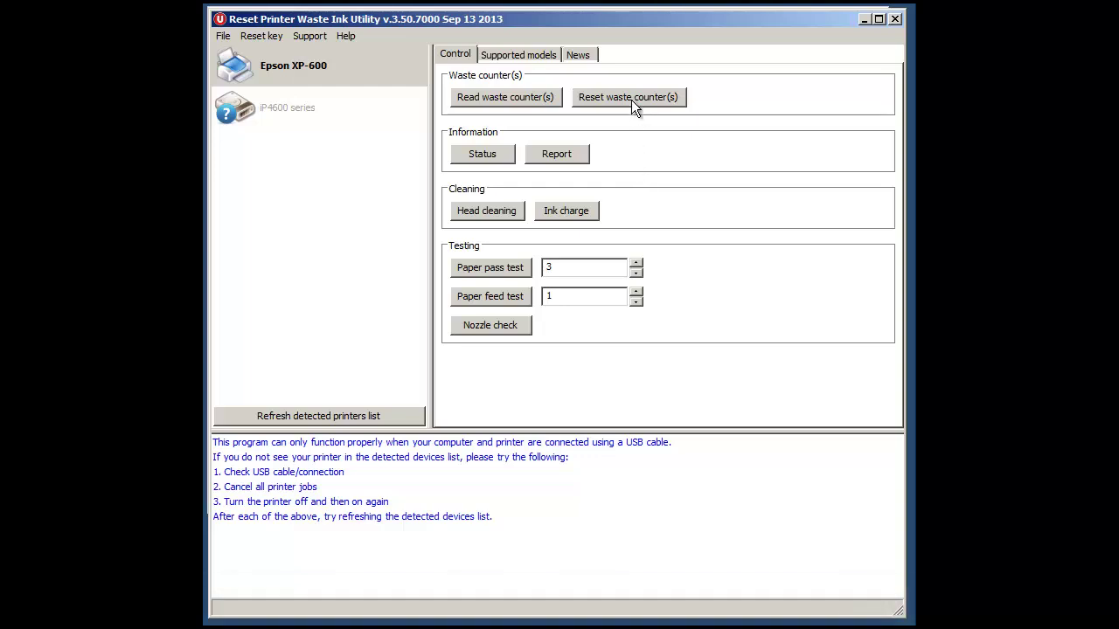
# - Reset the Epson XP-600 waste counters by pasting the reset key and confirming with Ok
pyautogui.click(625, 97)
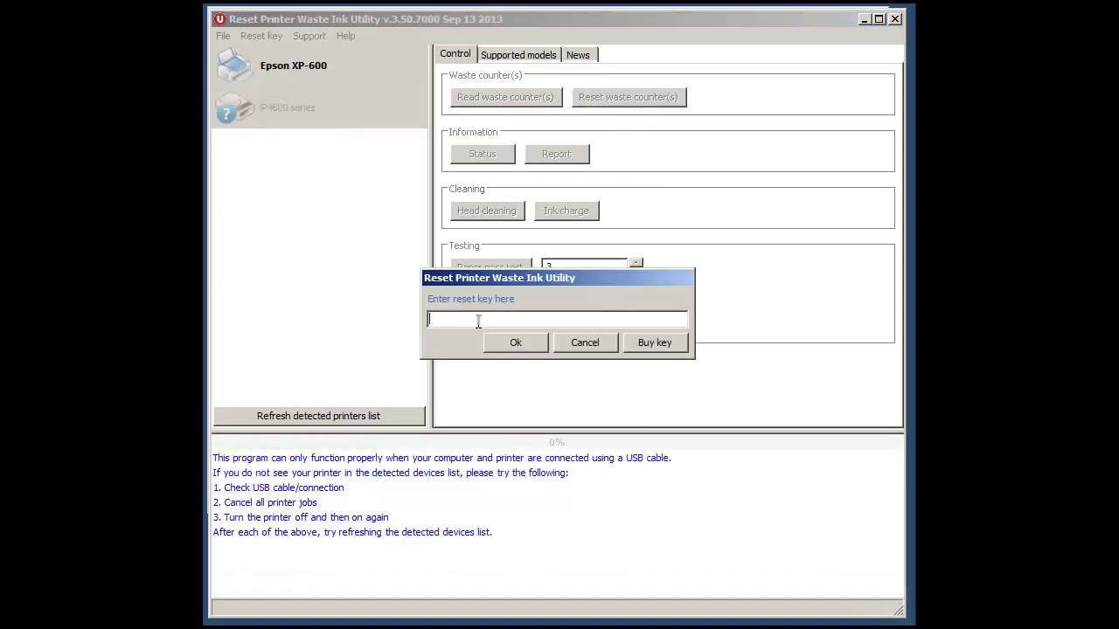
pyautogui.hotkey('ctrl', 'v')
pyautogui.click(516, 344)
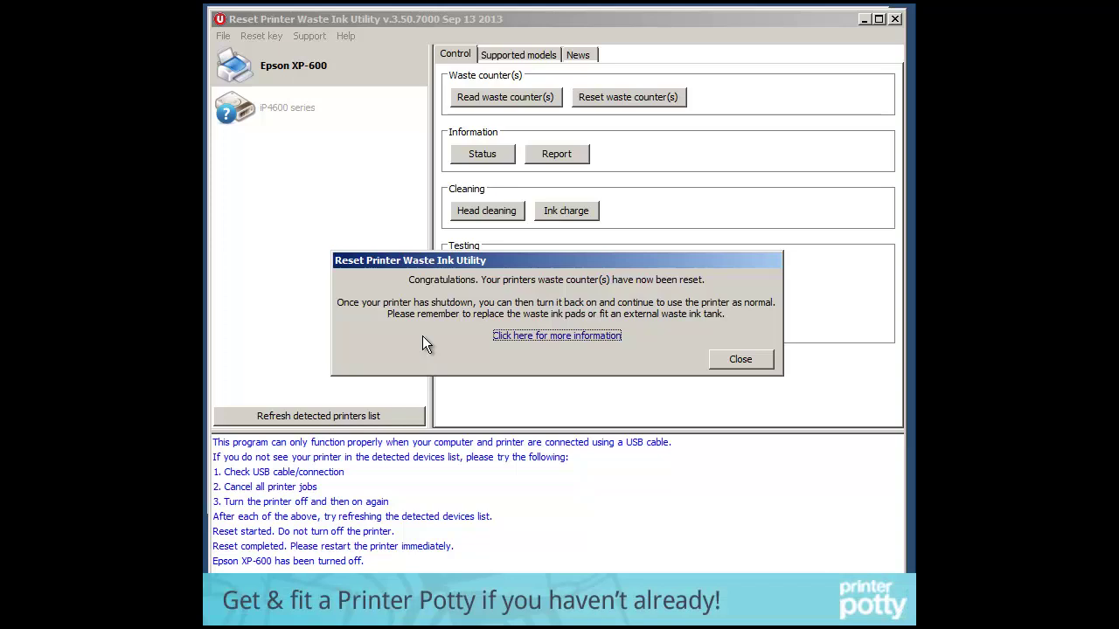
# - Close the Congratulations dialog, refresh, reselect Epson XP-600 and re-read both counters at 0.00%
pyautogui.click(740, 360)
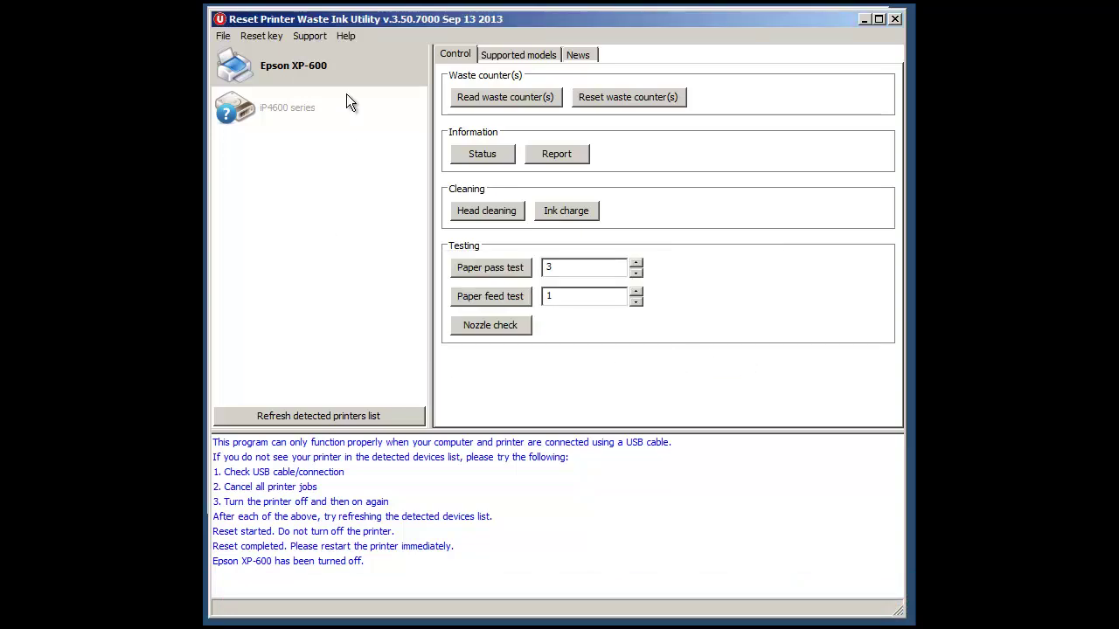
pyautogui.click(338, 69)
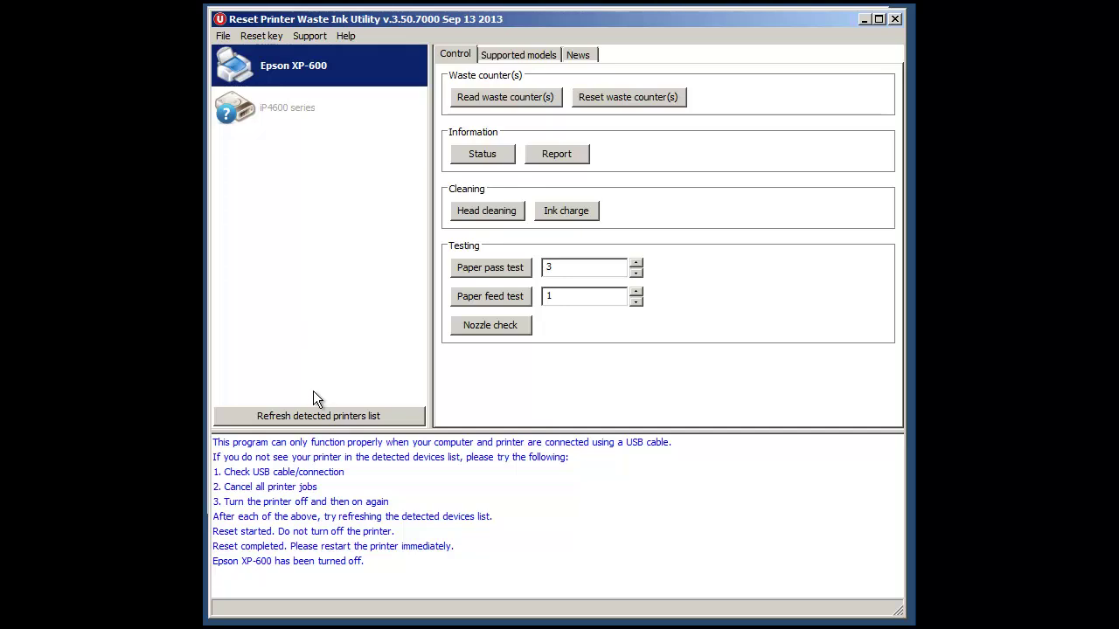
pyautogui.click(321, 416)
pyautogui.click(326, 68)
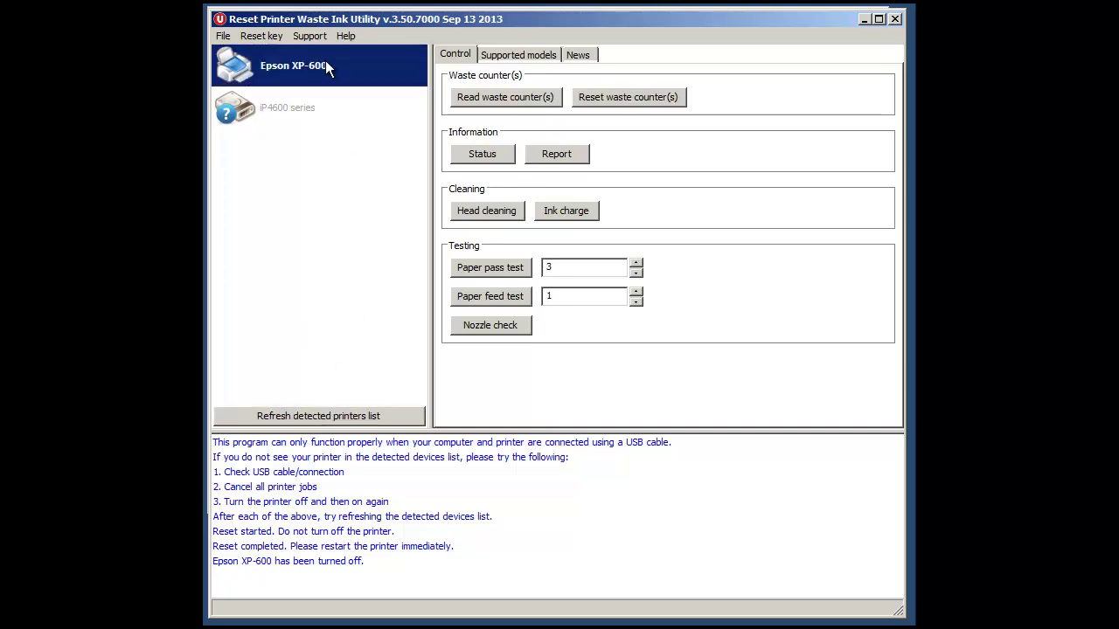
pyautogui.click(512, 98)
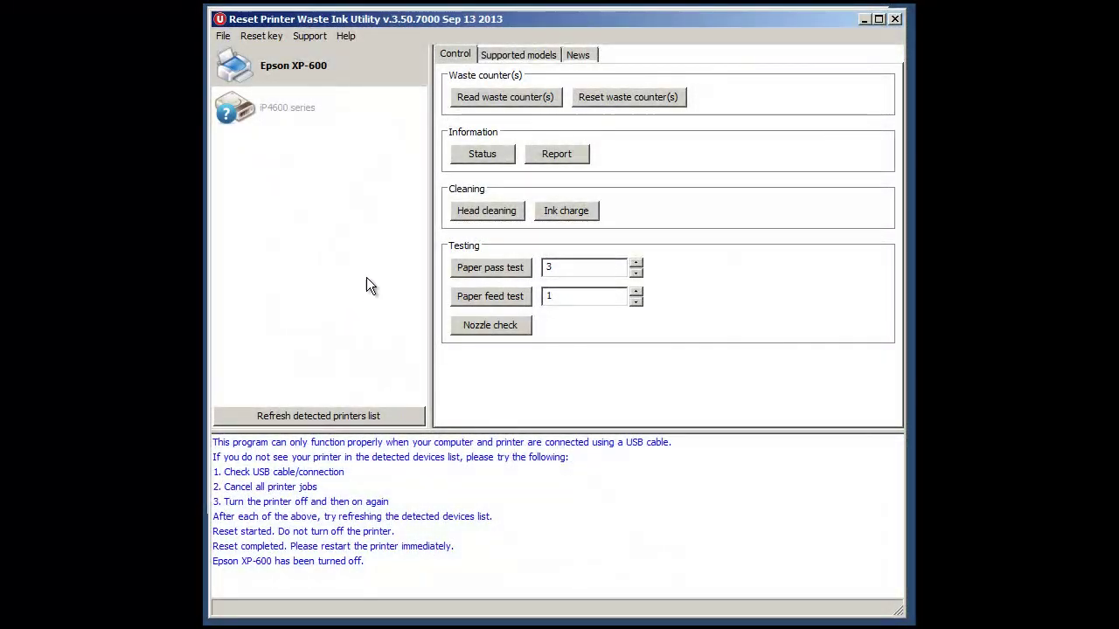
# - View the WICReset :: About page in Firefox via Help, then minimise it and open Support
pyautogui.click(348, 36)
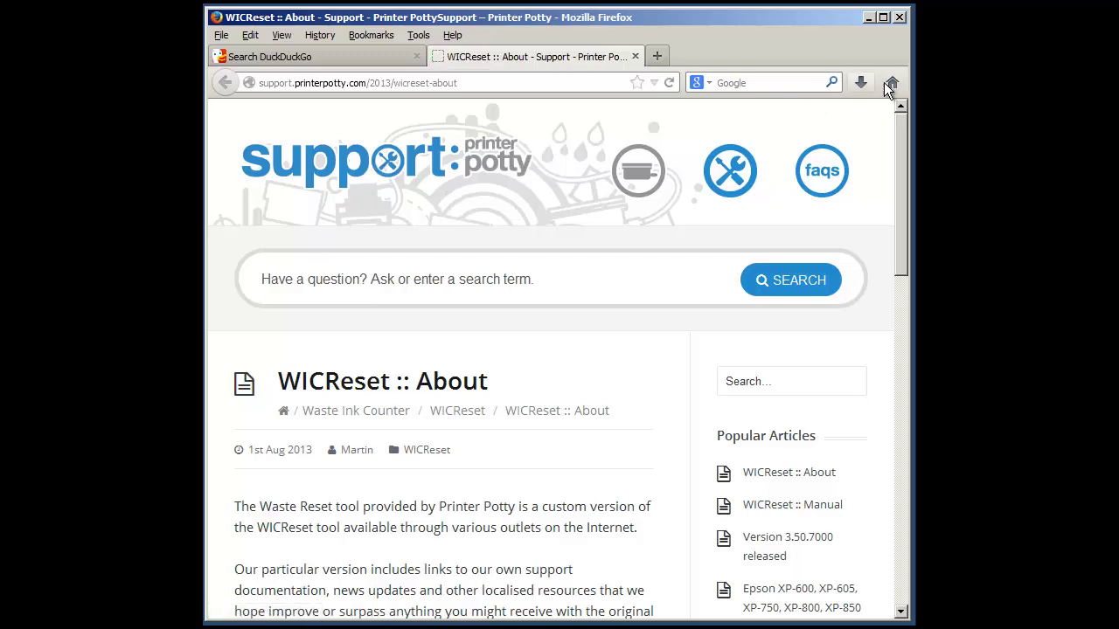
pyautogui.click(868, 11)
pyautogui.click(306, 29)
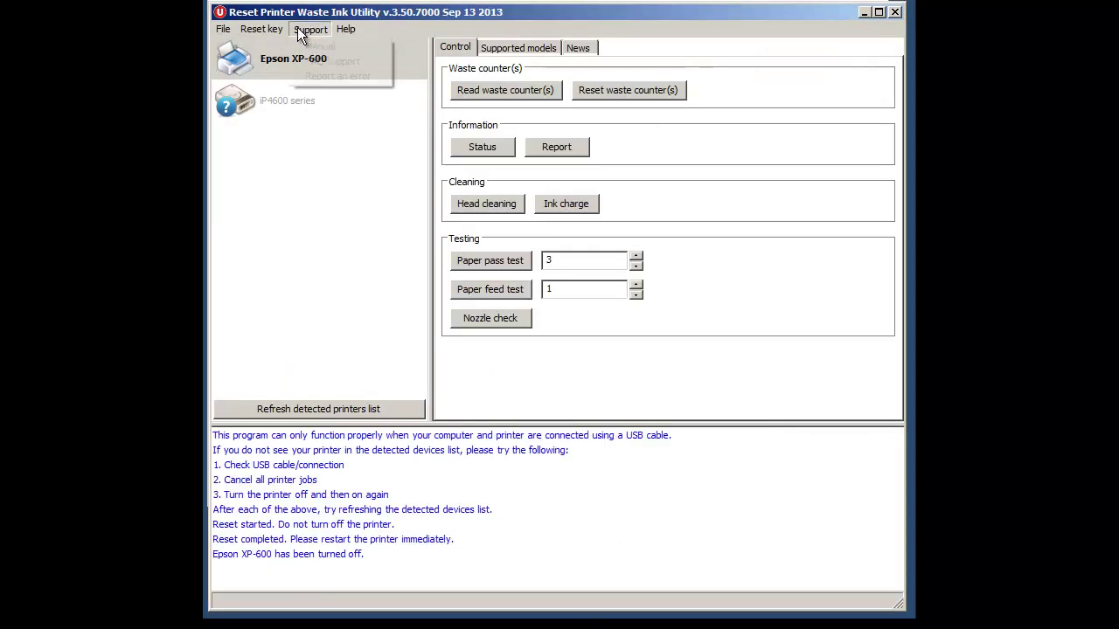
# - Start a Report an error email to support in Outlook, then close the unsent message
pyautogui.click(337, 75)
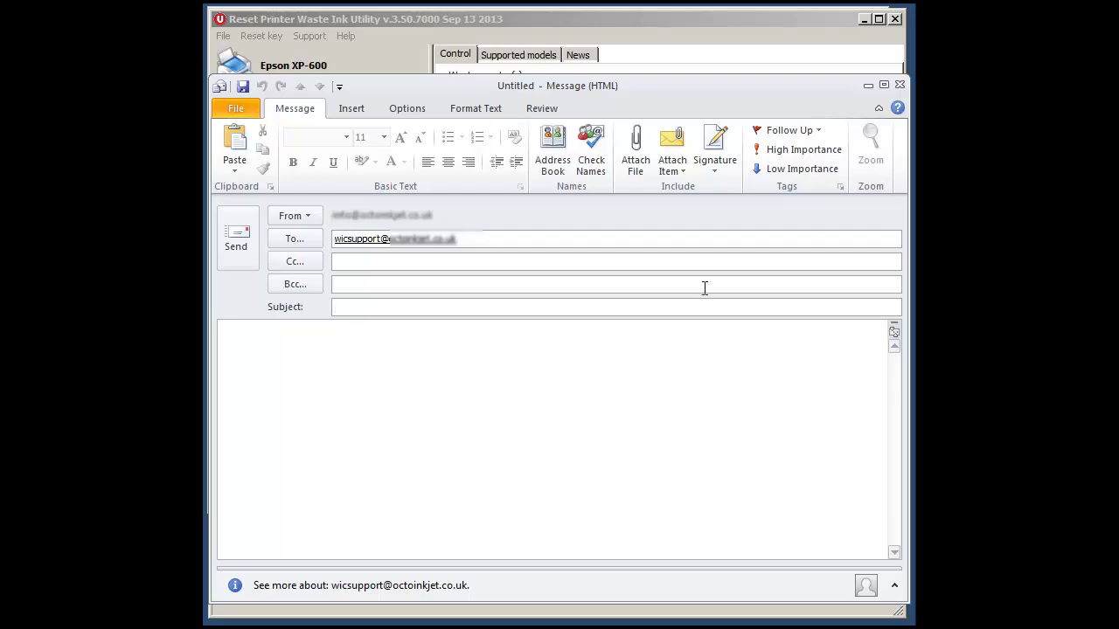
pyautogui.click(900, 86)
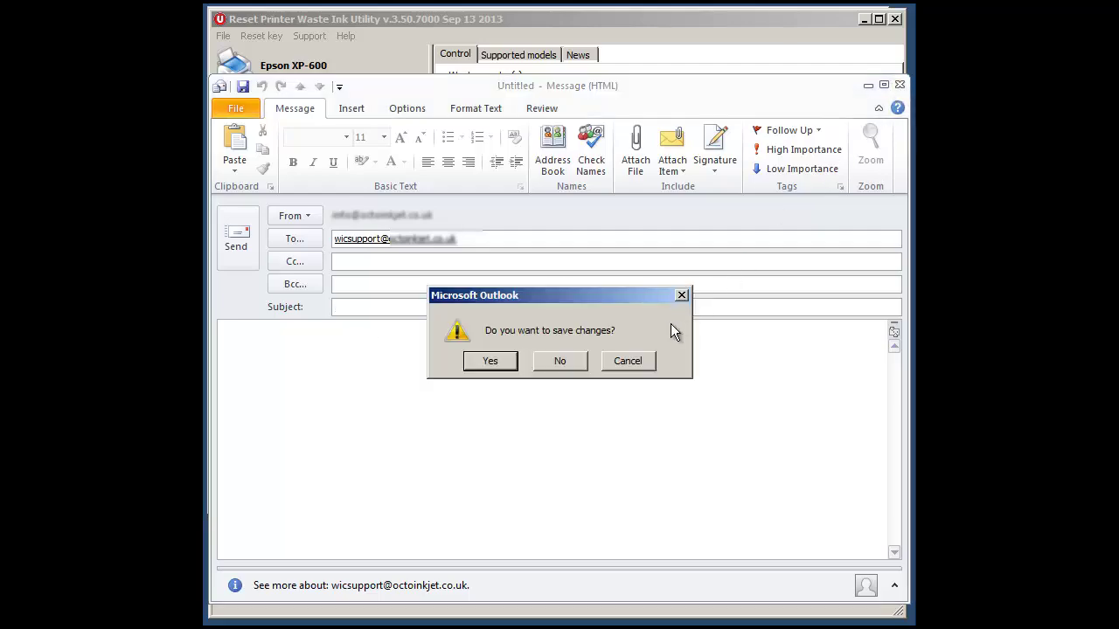